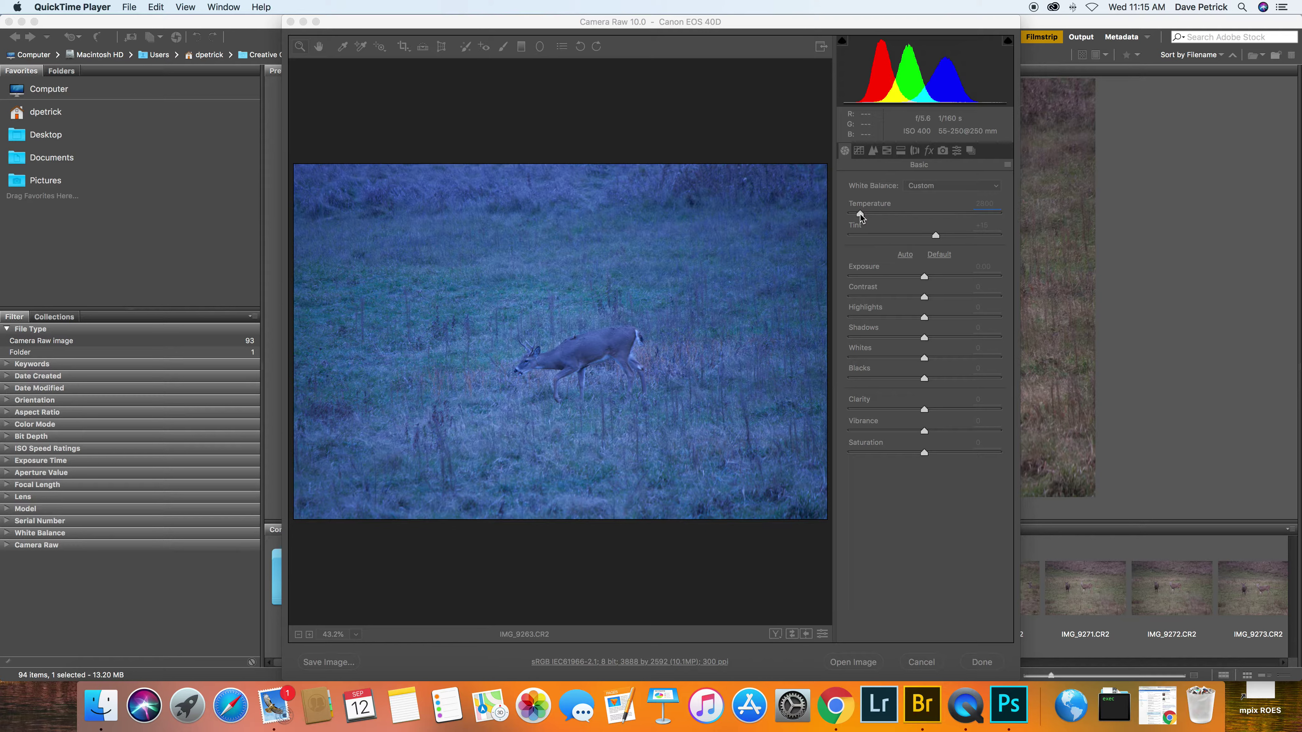
Correct the photo's blue color cast by sampling the white balance from the light fur on the deer's belly
left_click(342, 49)
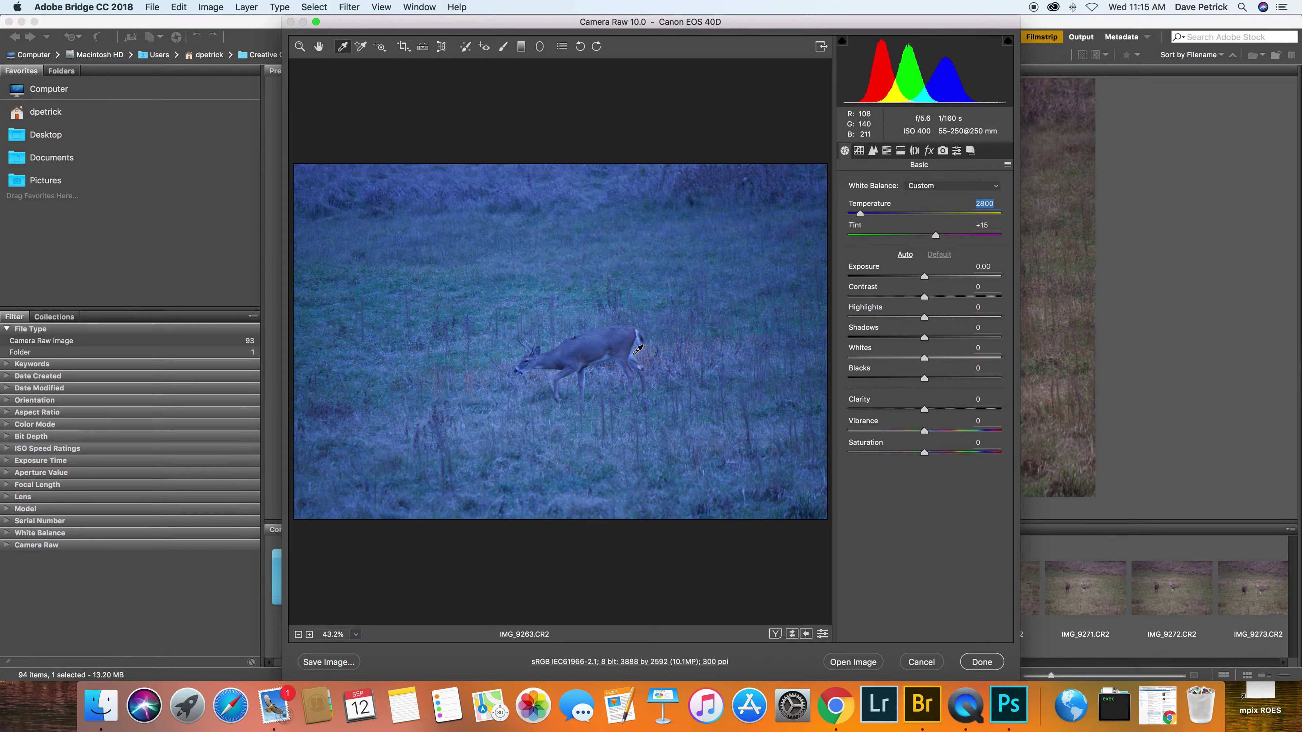
left_click(609, 359)
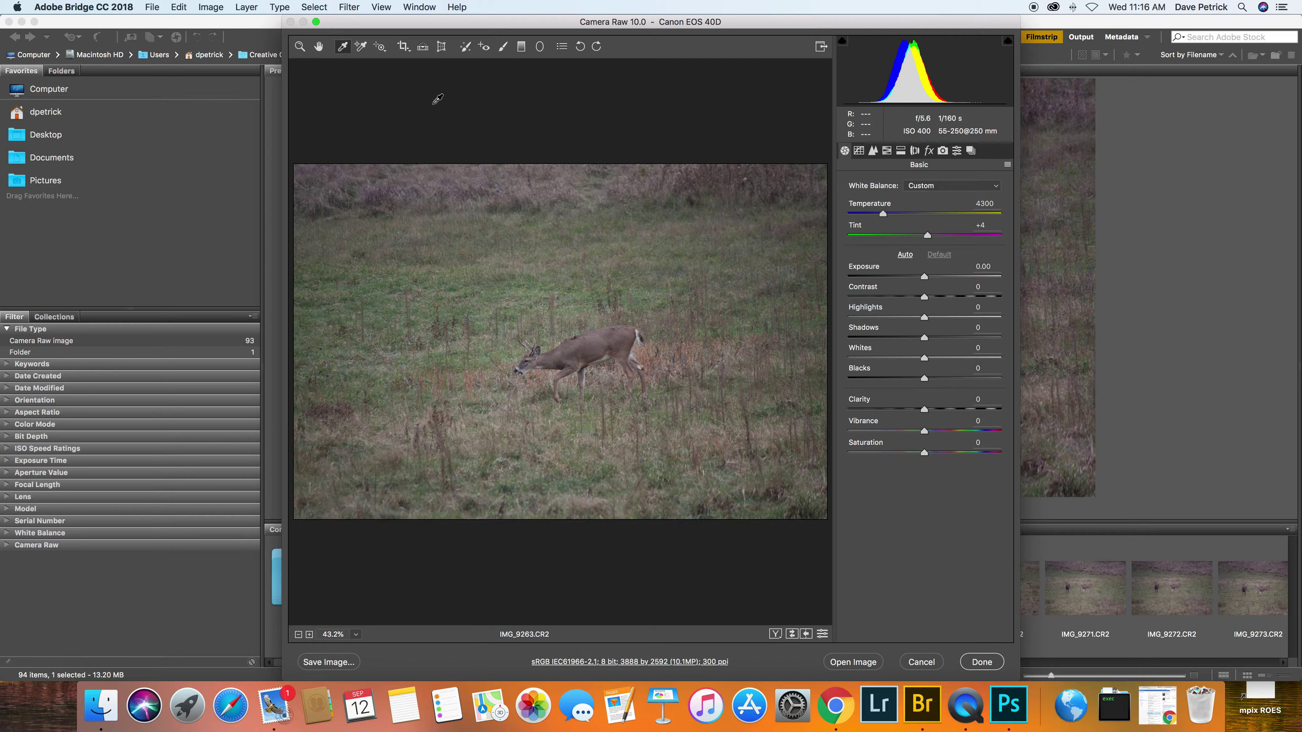
Crop the photo to about 1830 by 1372 pixels around the deer, repositioning the frame slightly upward
left_click(405, 49)
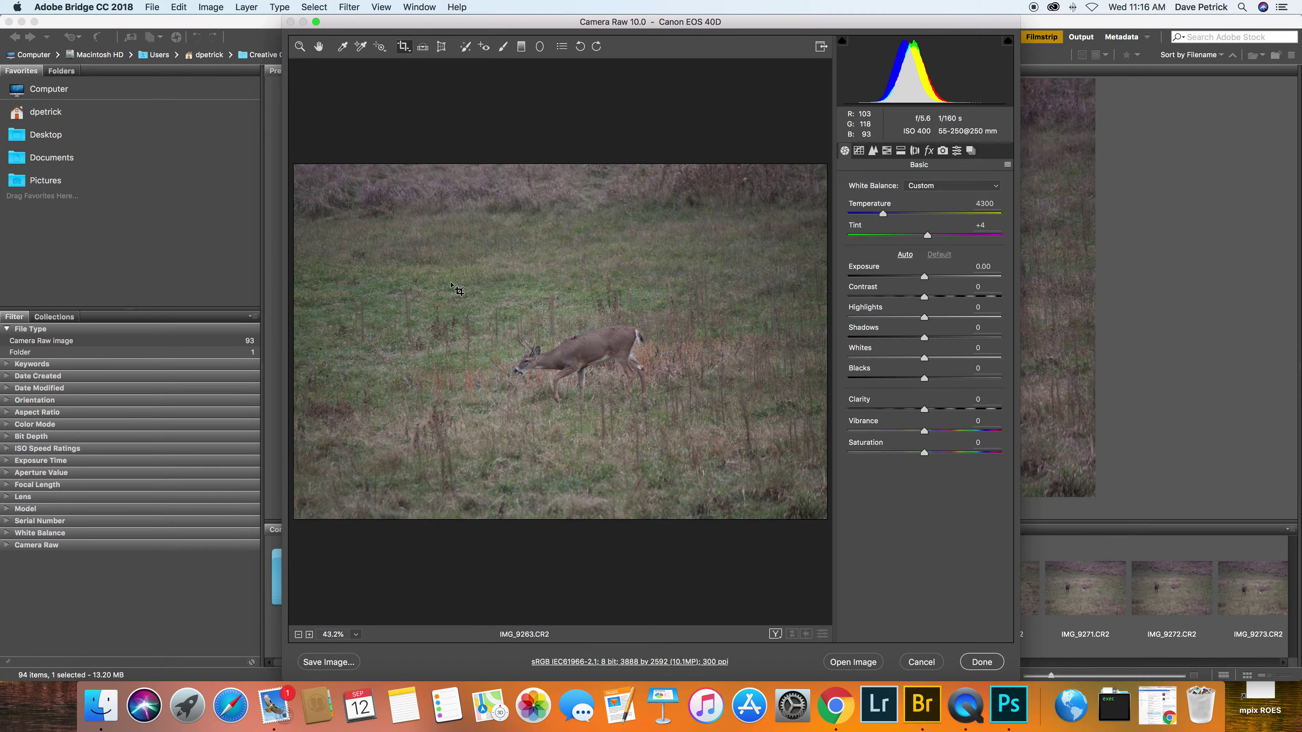
left_click_drag(451, 279, 702, 468)
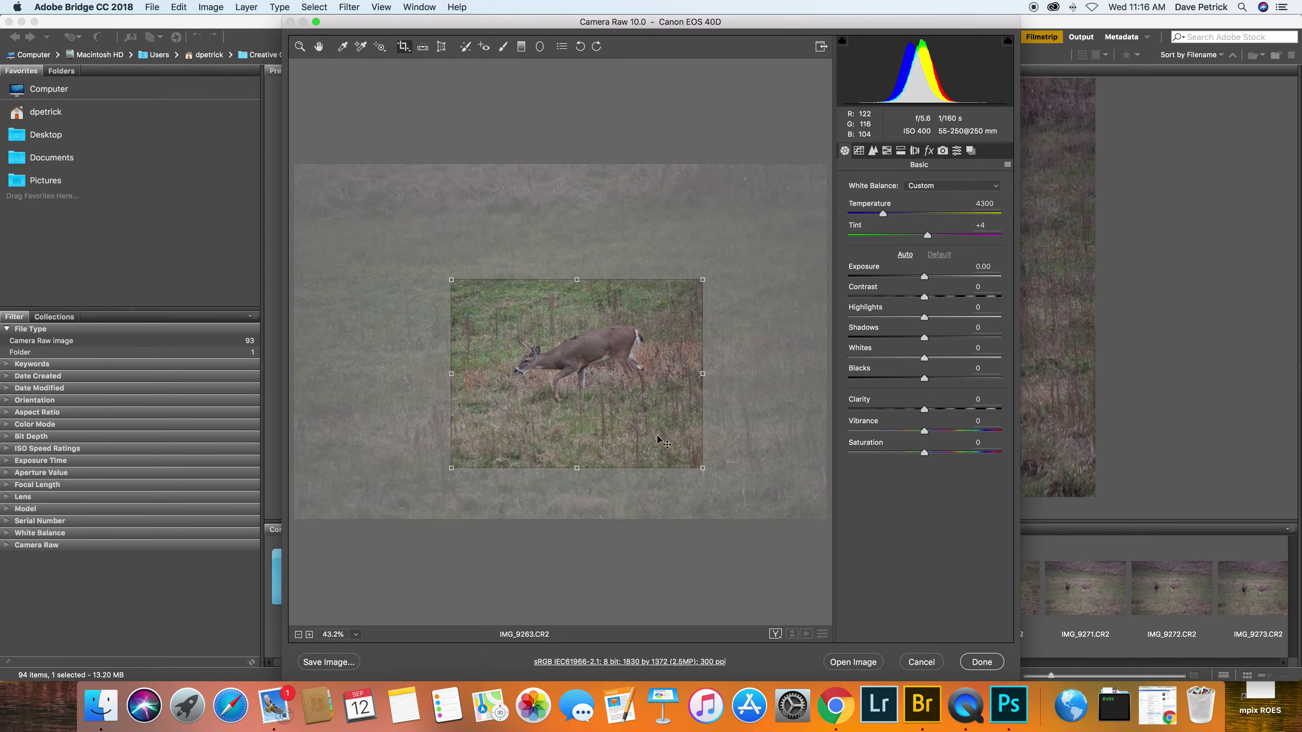
left_click_drag(602, 378, 597, 347)
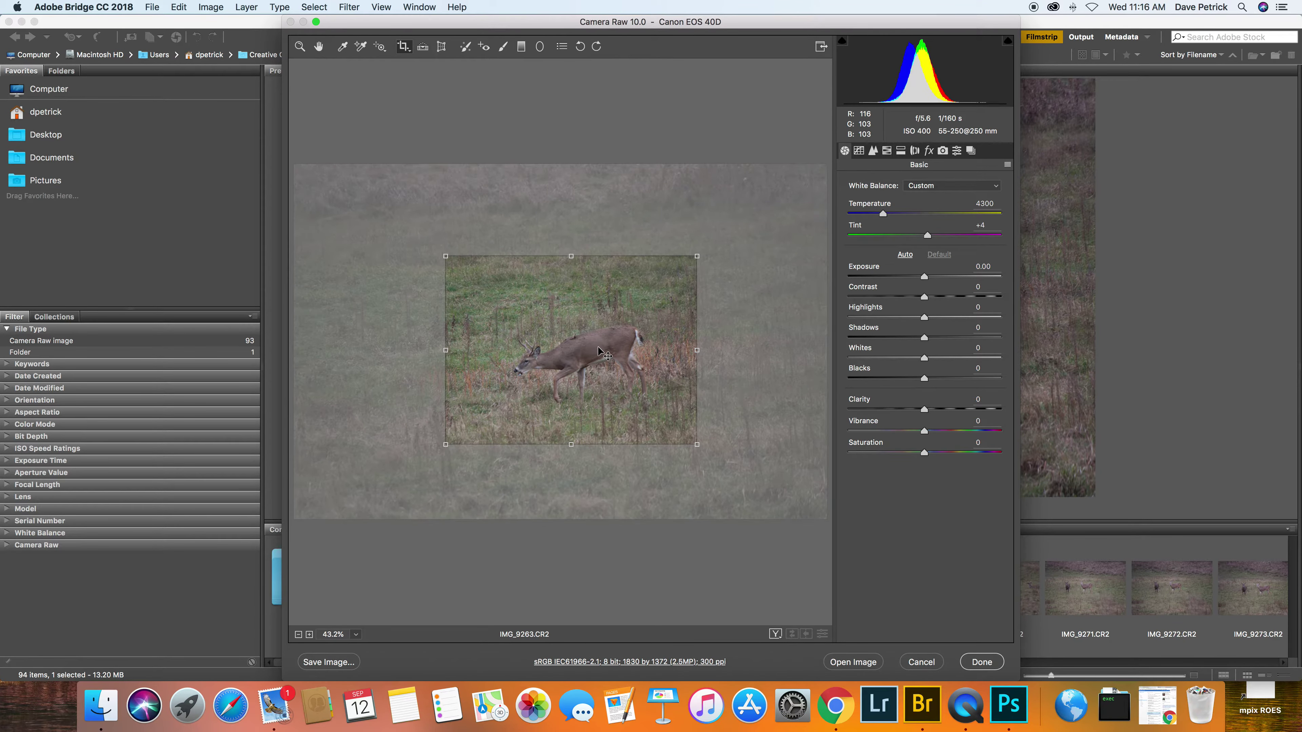
key("z")
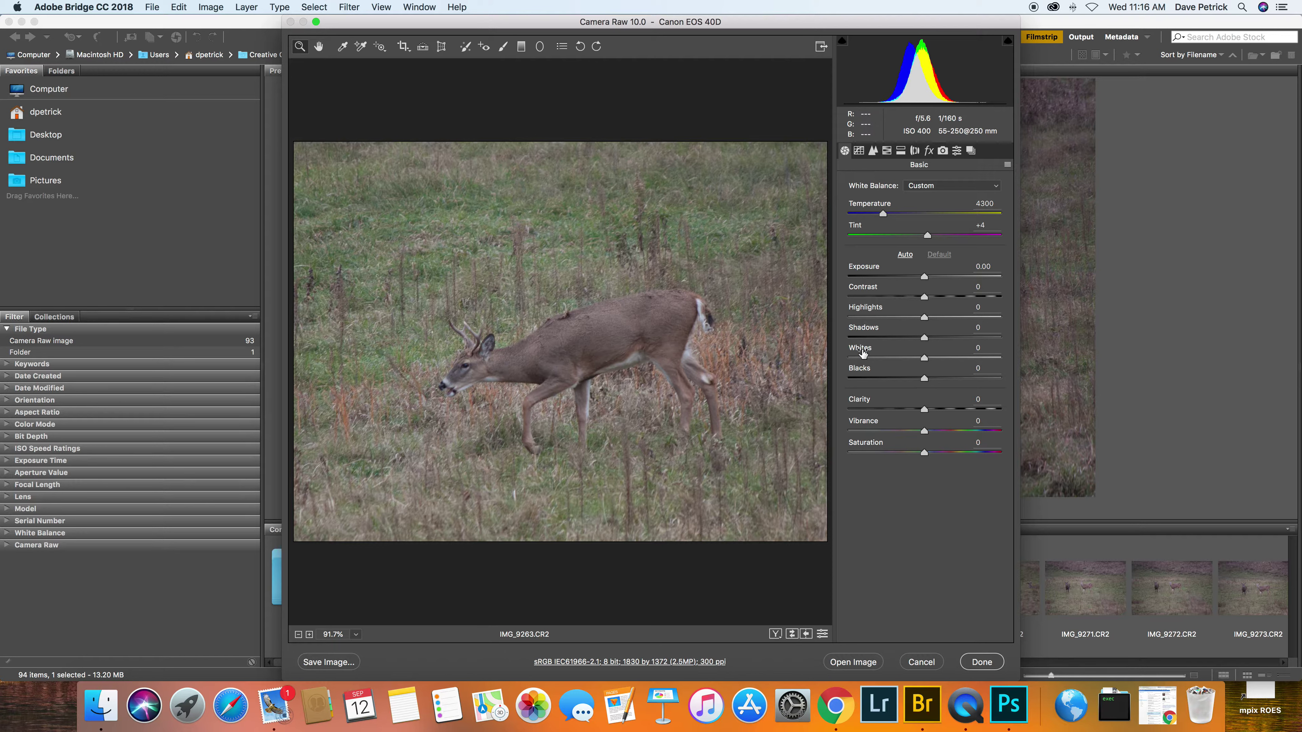
Set the photo's Clarity to +22
left_click(925, 408)
left_click_drag(924, 408, 942, 407)
Set the sharpening amount to 40, luminance noise reduction to 16 and color noise reduction to 40
left_click(859, 151)
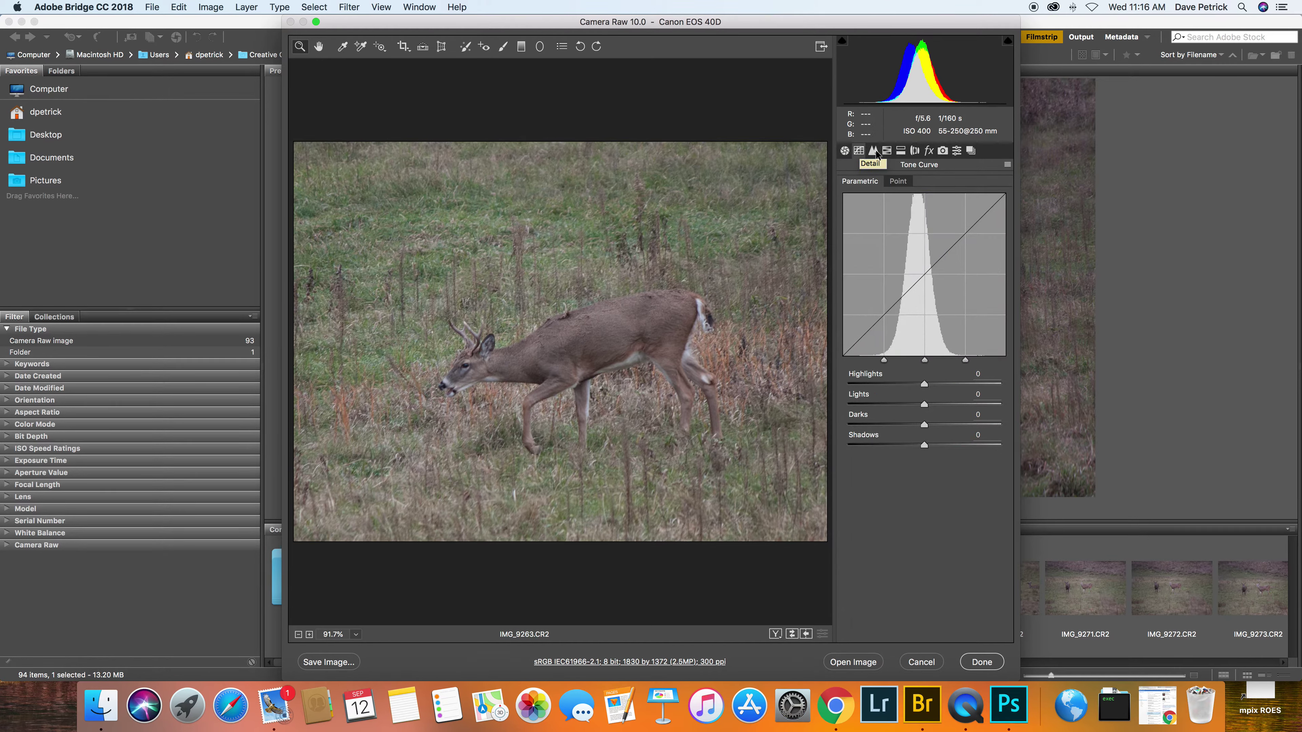
left_click(875, 151)
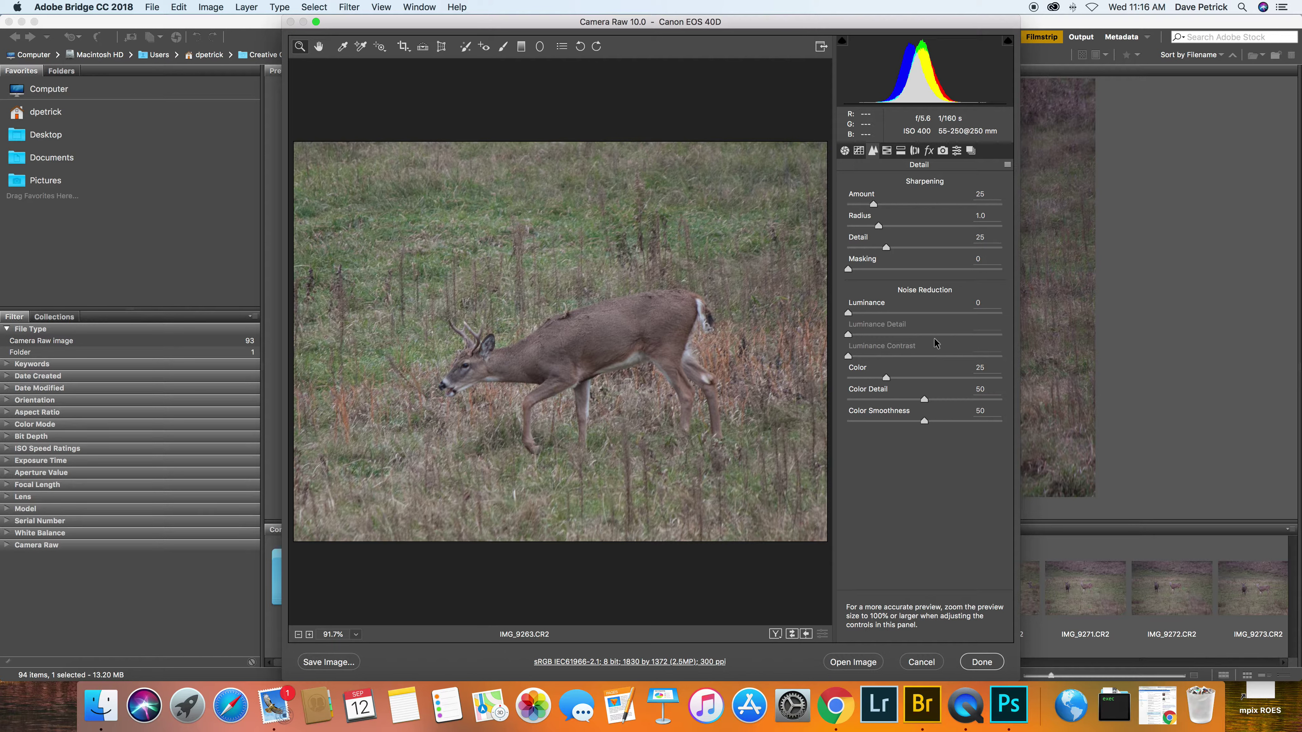
left_click_drag(874, 205, 889, 205)
left_click_drag(849, 313, 872, 313)
left_click_drag(885, 378, 908, 378)
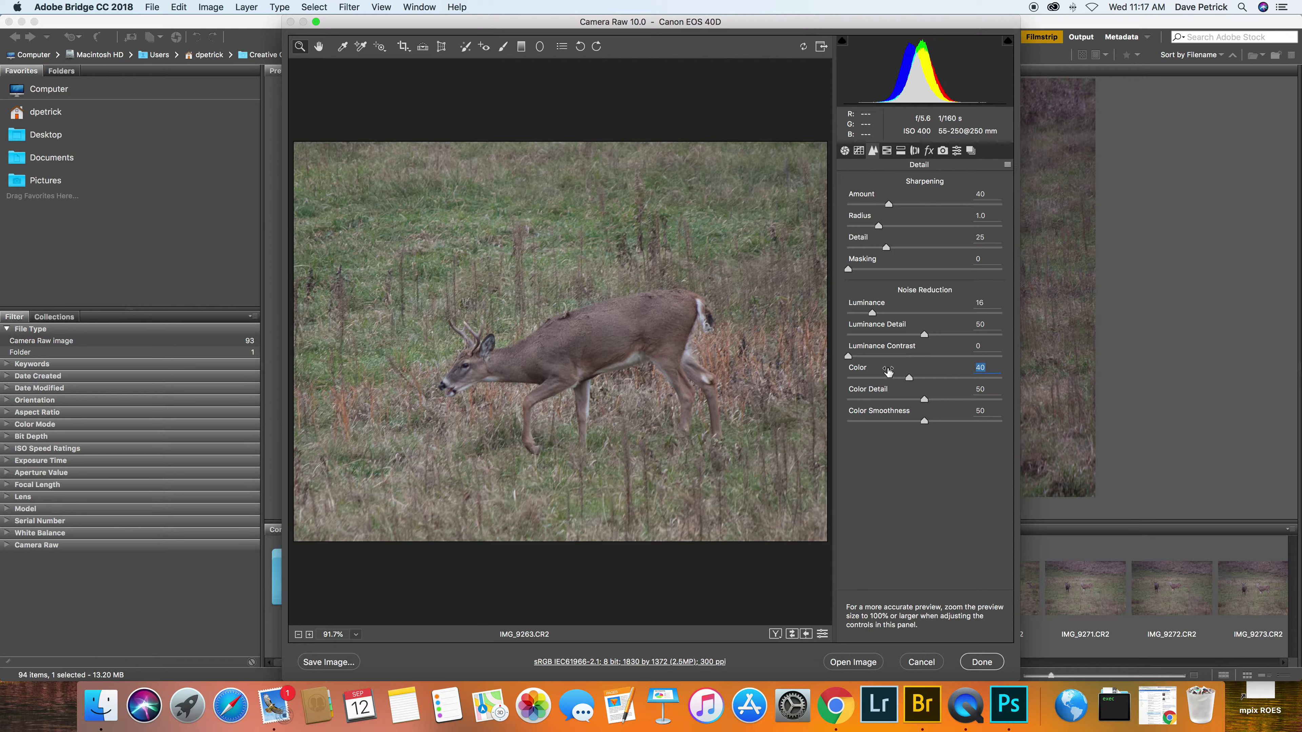
left_click(887, 150)
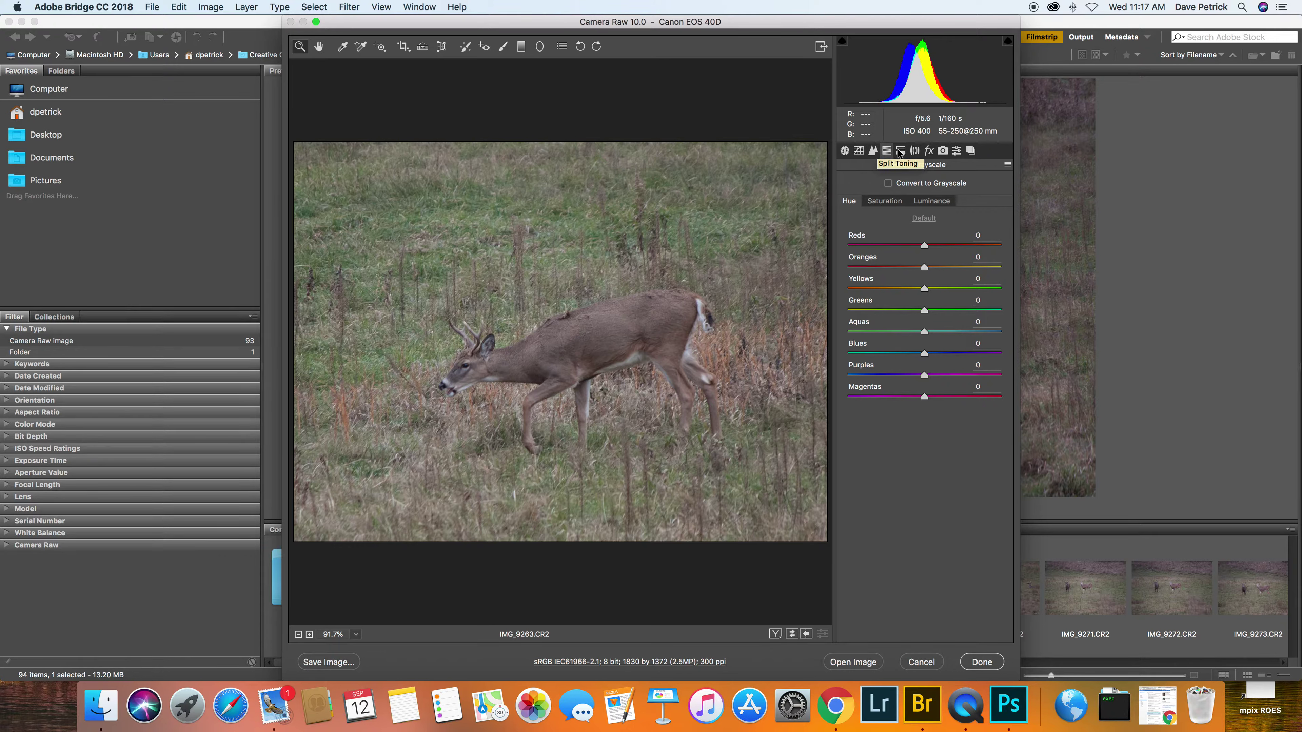
left_click(900, 151)
left_click(915, 151)
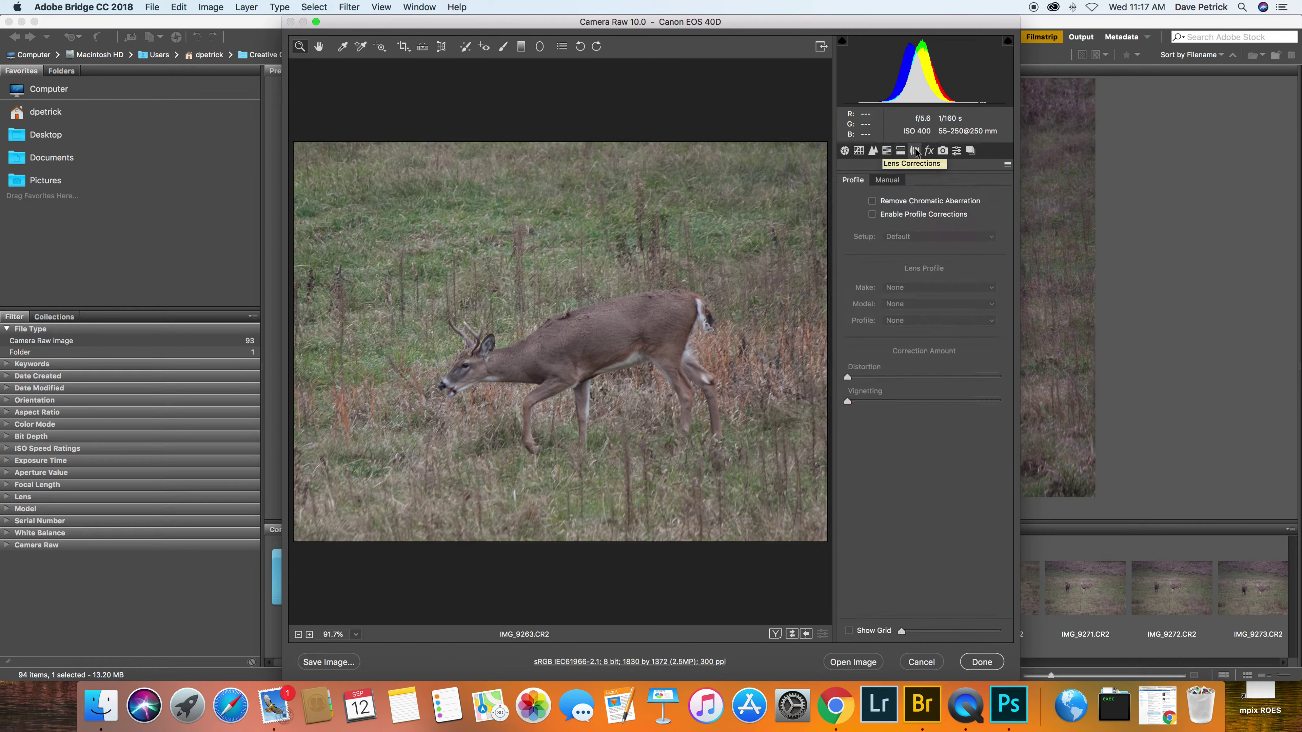
left_click(844, 151)
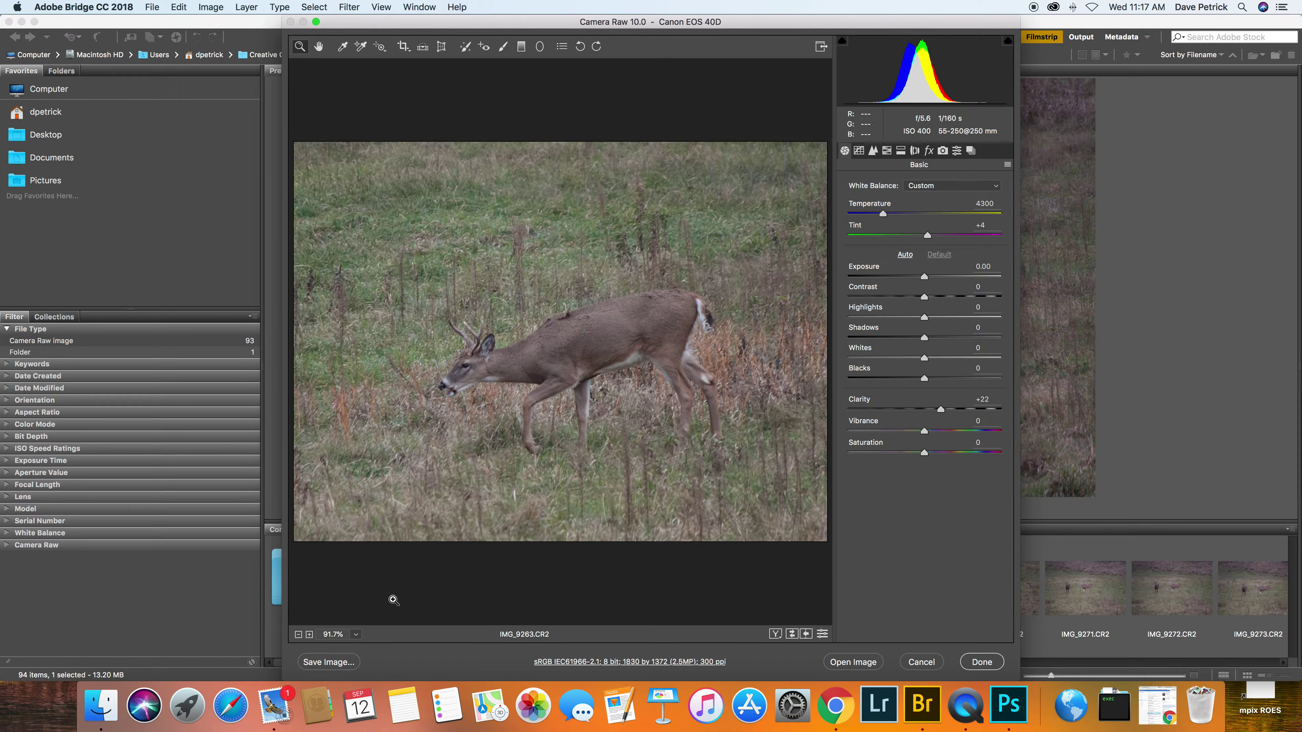
Save the photo as a JPEG in the same location with the chosen quality level, and keep the raw edits
left_click(324, 662)
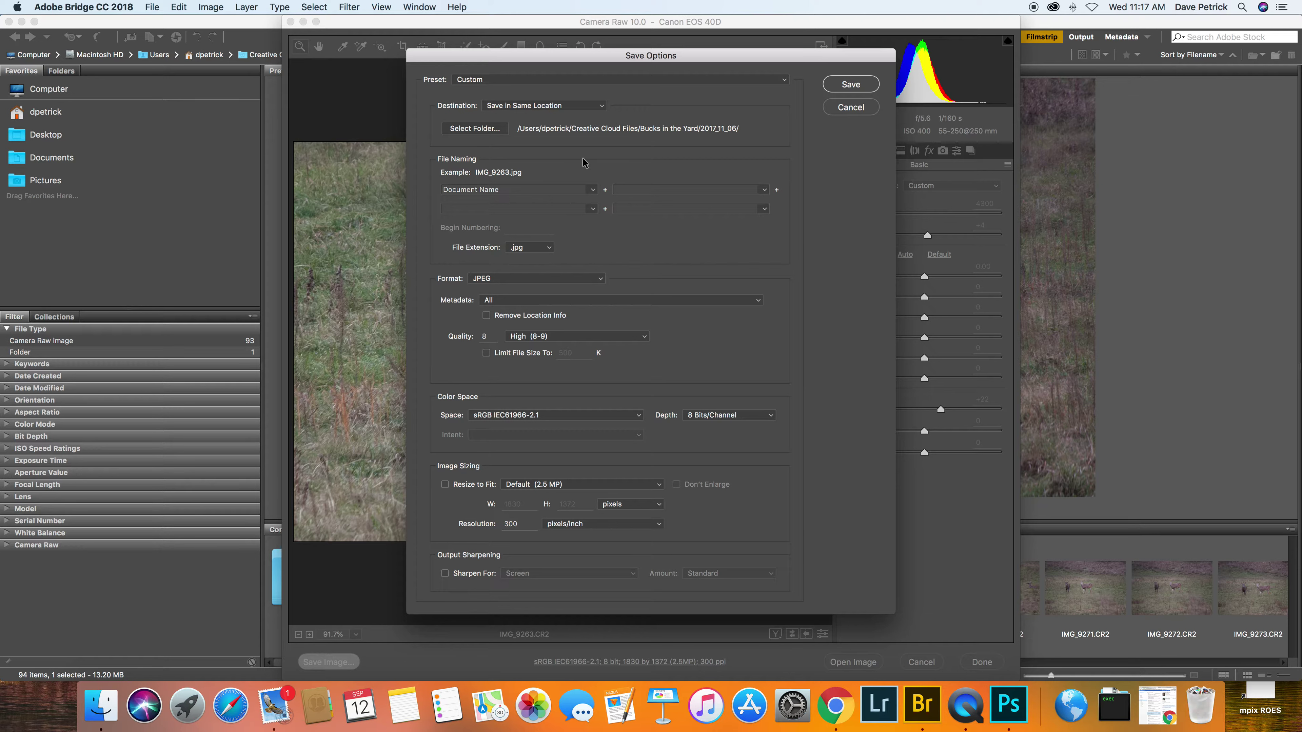
left_click(601, 106)
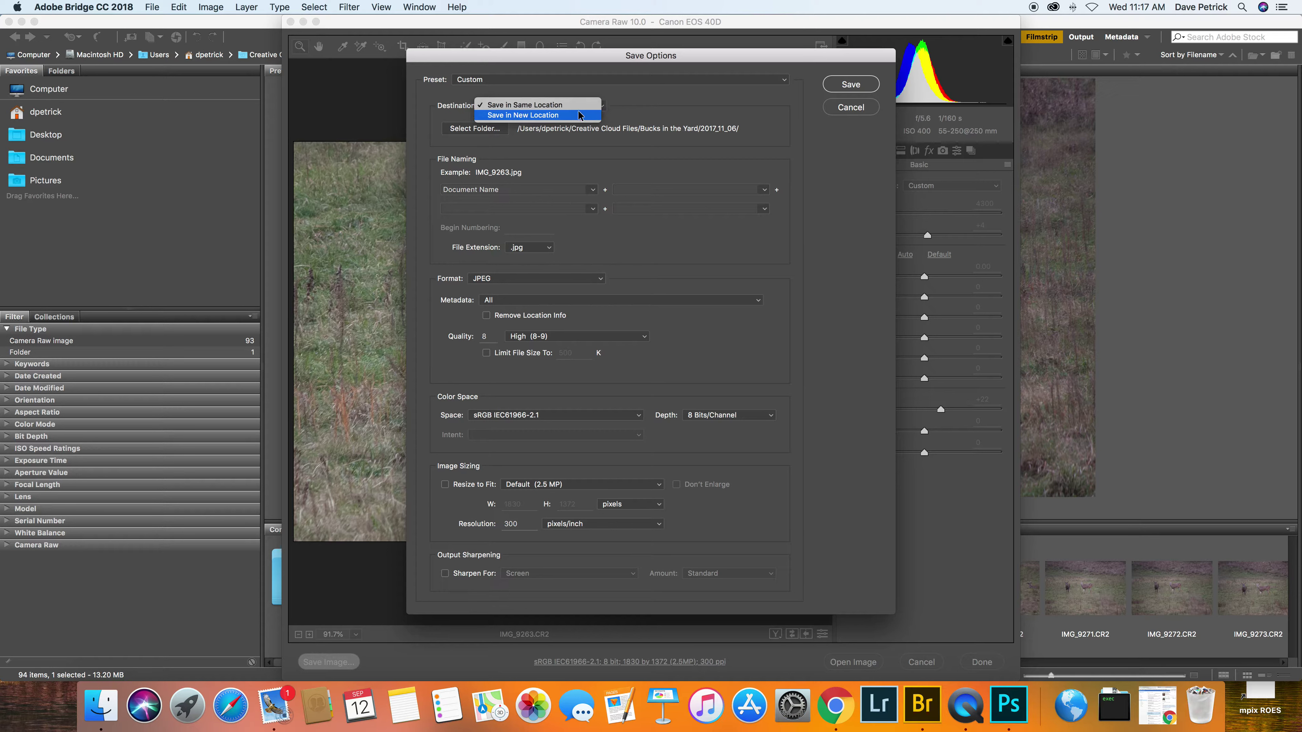
left_click(564, 106)
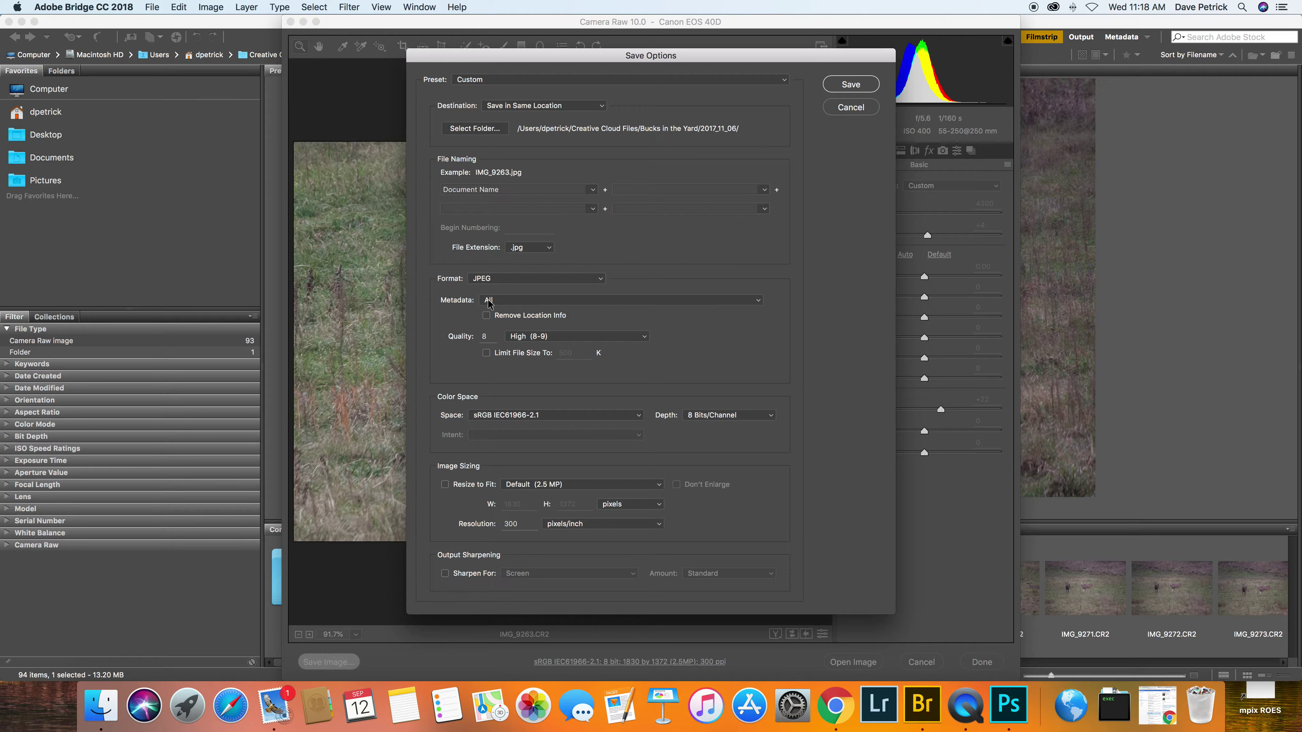
left_click(644, 338)
left_click(644, 338)
left_click(645, 337)
left_click(584, 347)
left_click(851, 85)
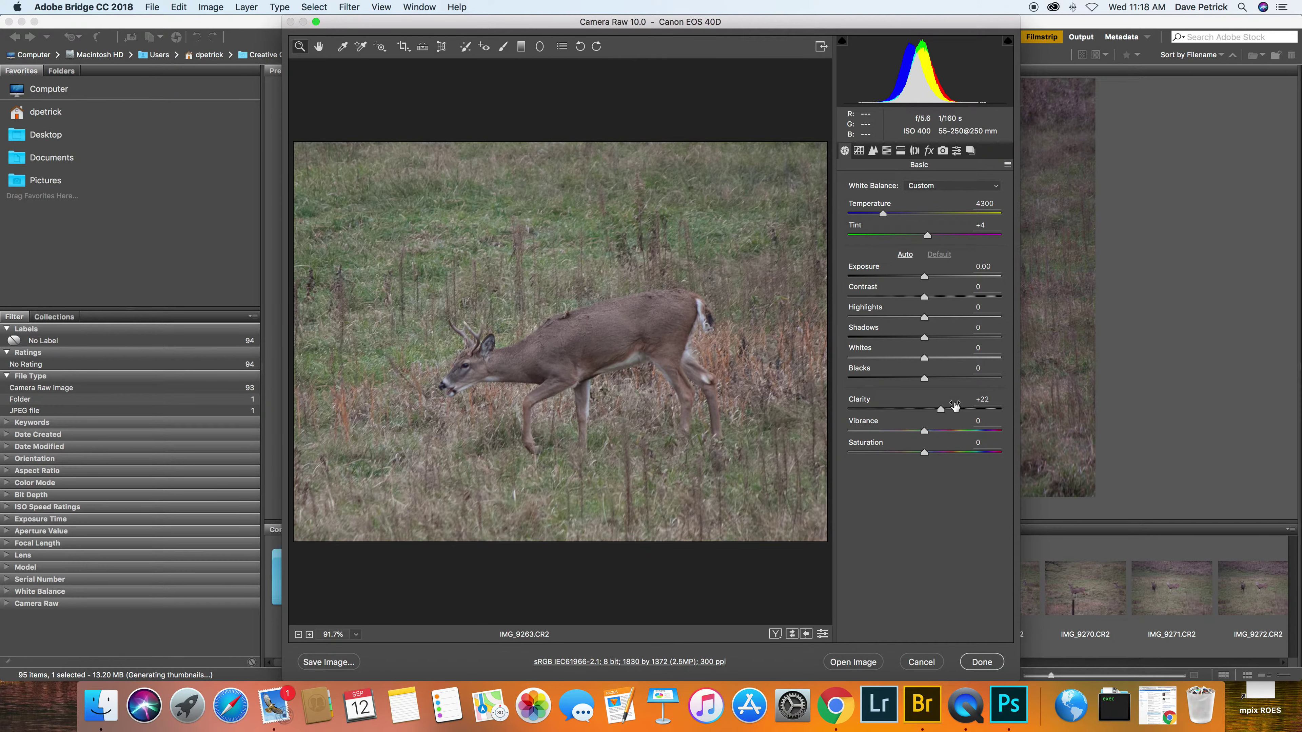
left_click(982, 662)
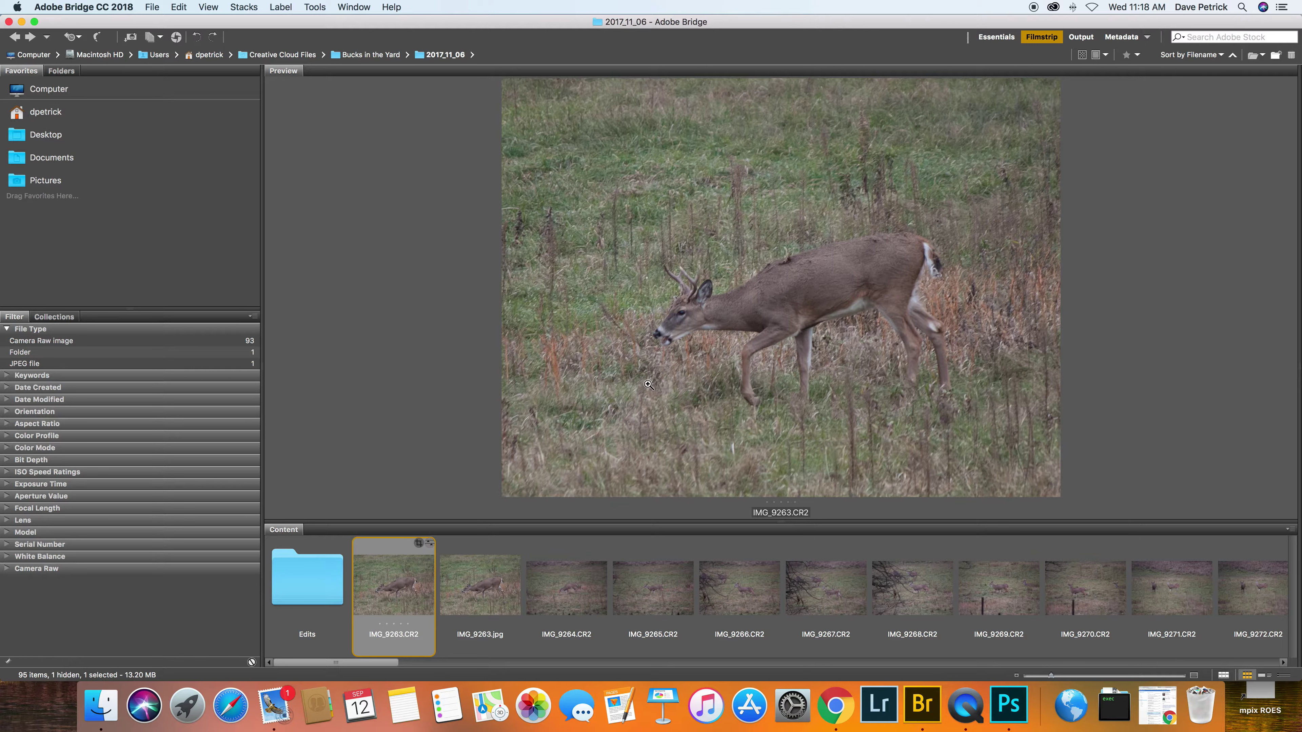
Compare IMG_9263.jpg with IMG_9263.CR2, and reopen the raw file to check its stored adjustments without changing them
left_click(484, 586)
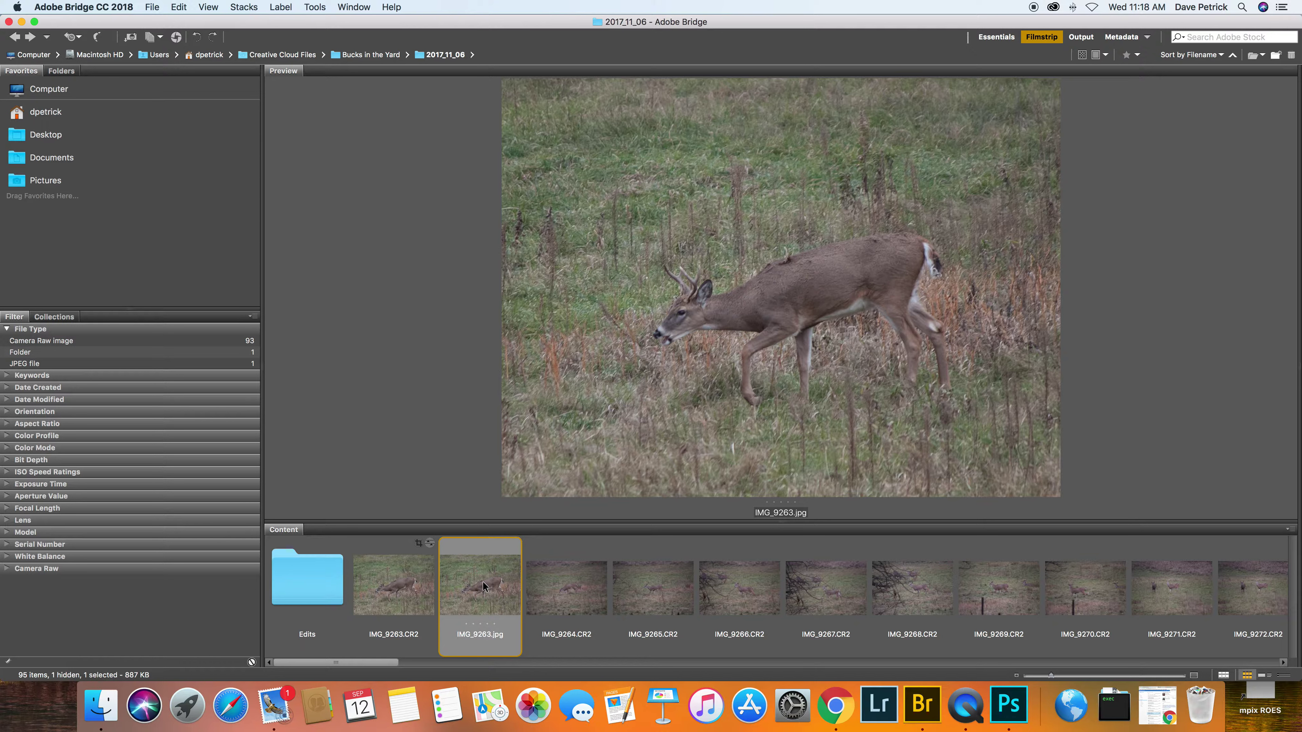
left_click(390, 577)
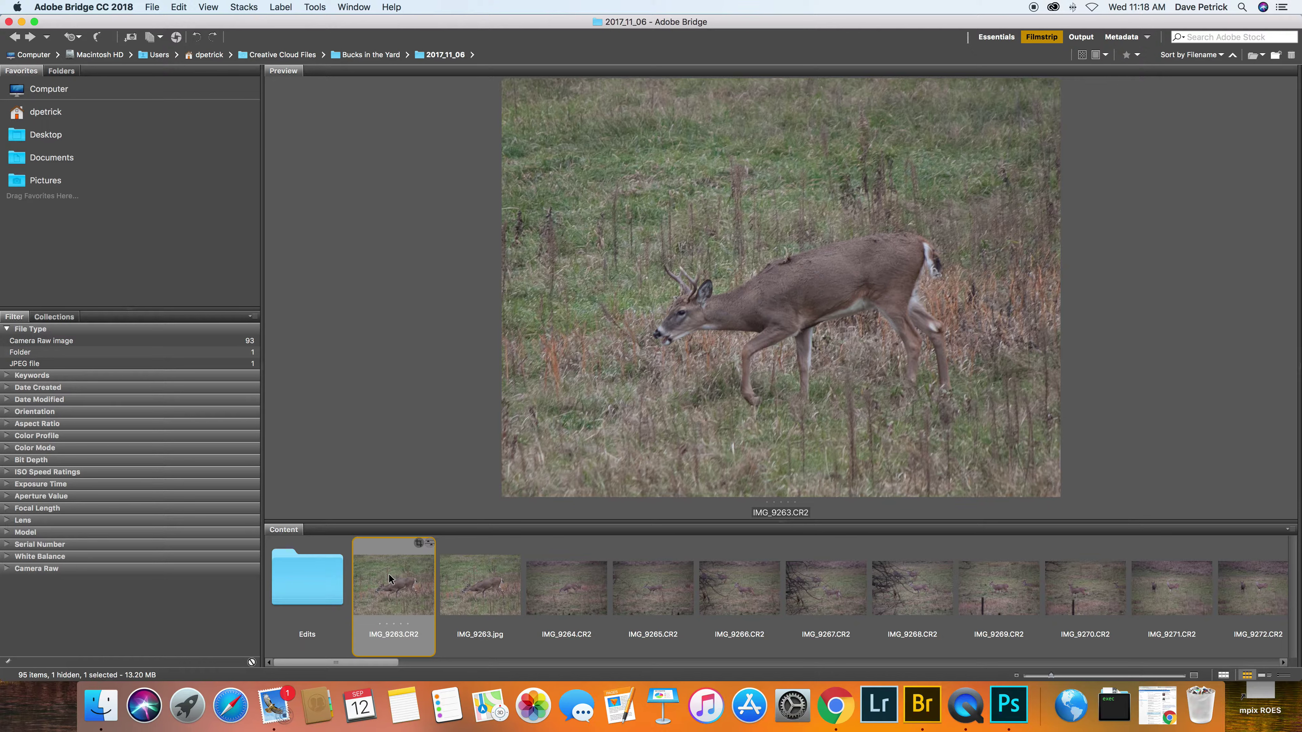
double_click(388, 573)
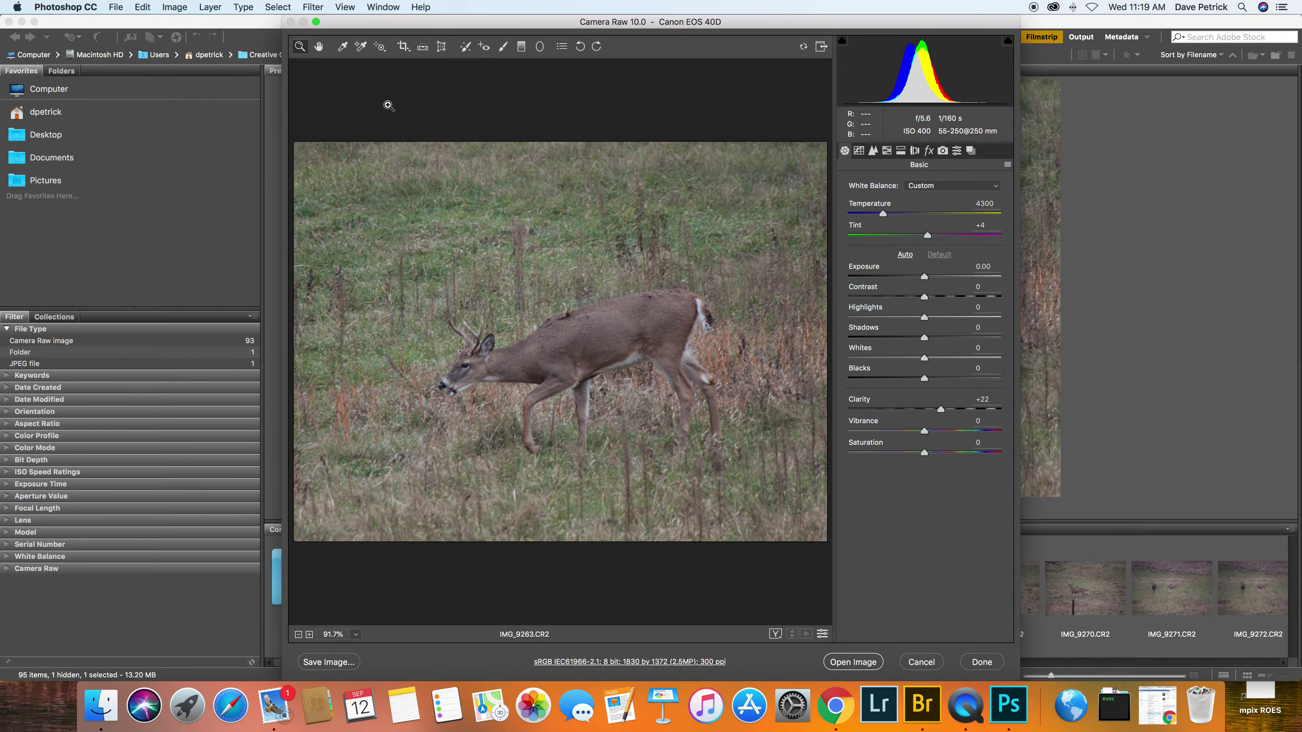
left_click(927, 663)
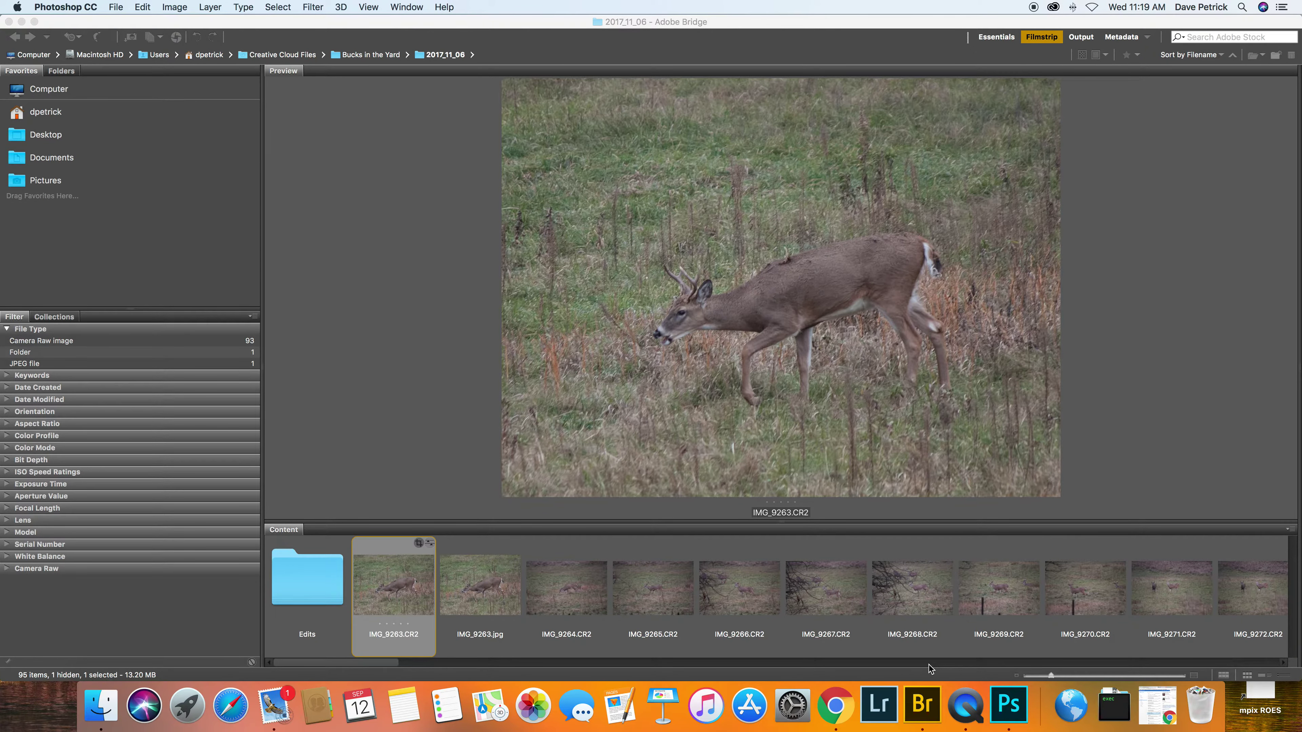